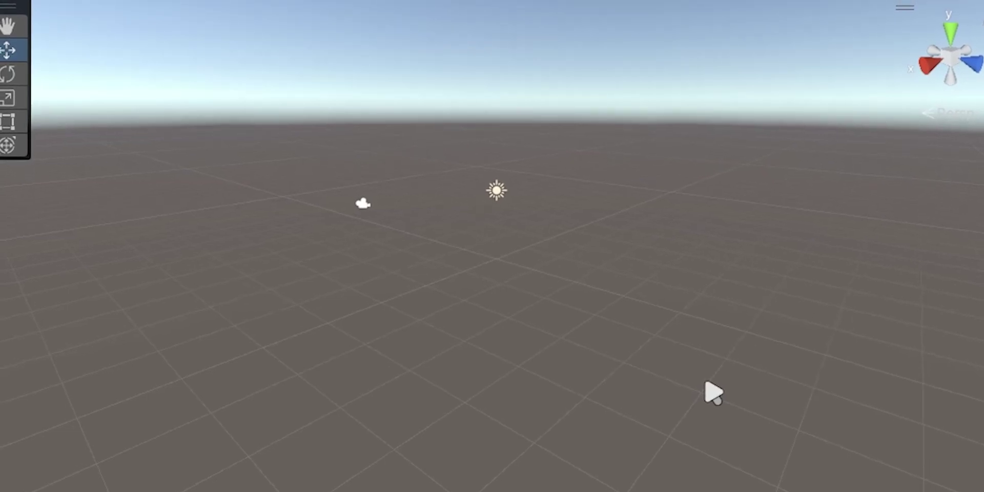
Step: Orbit the view around the empty scene, its ground plane and the new white floor slab
alt+drag(716, 393, 668, 321)
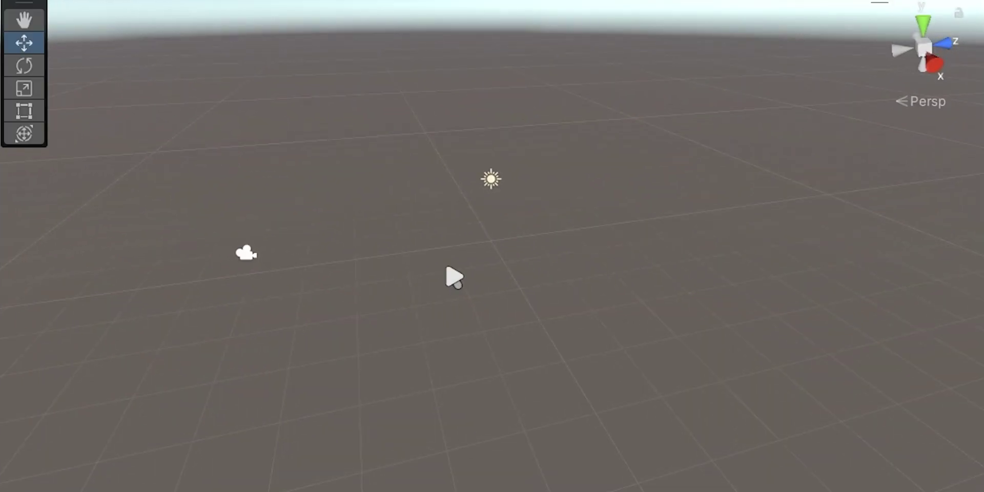
alt+drag(453, 276, 581, 298)
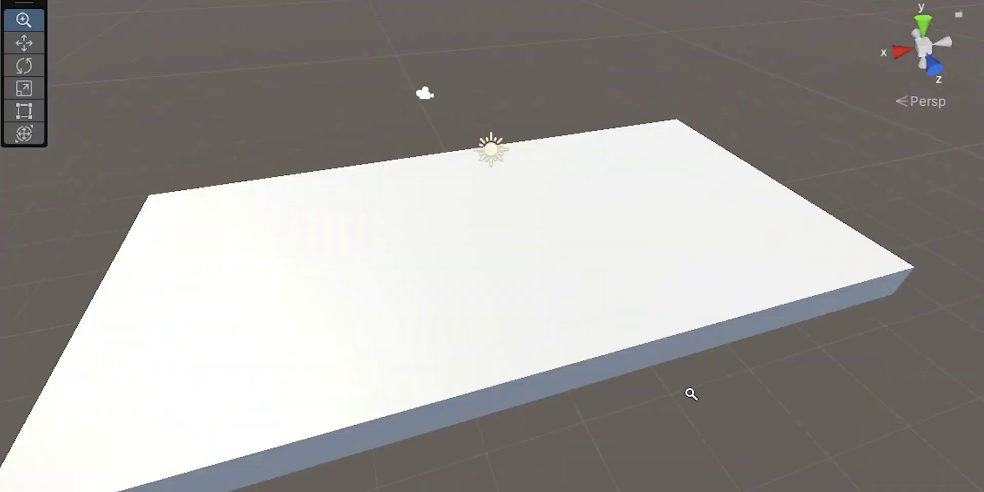
alt+drag(691, 393, 560, 447)
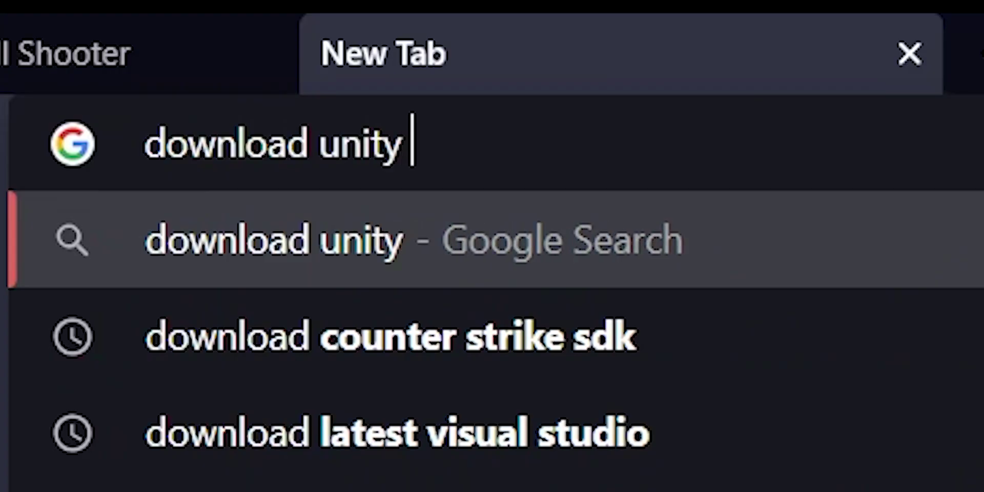
Step: Find Poly Haven's mossy rock ground texture and inspect it covering the floor slab
text(text)
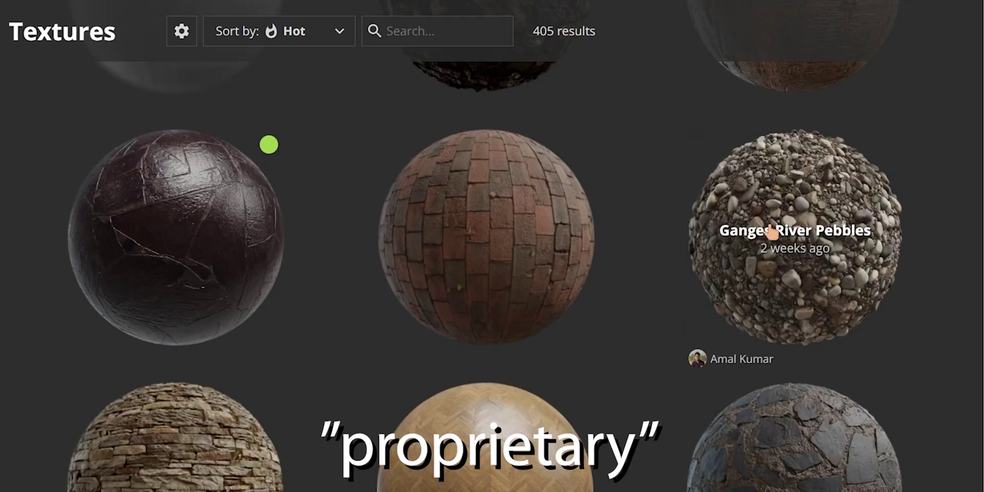
scroll(501, 329, down, 3)
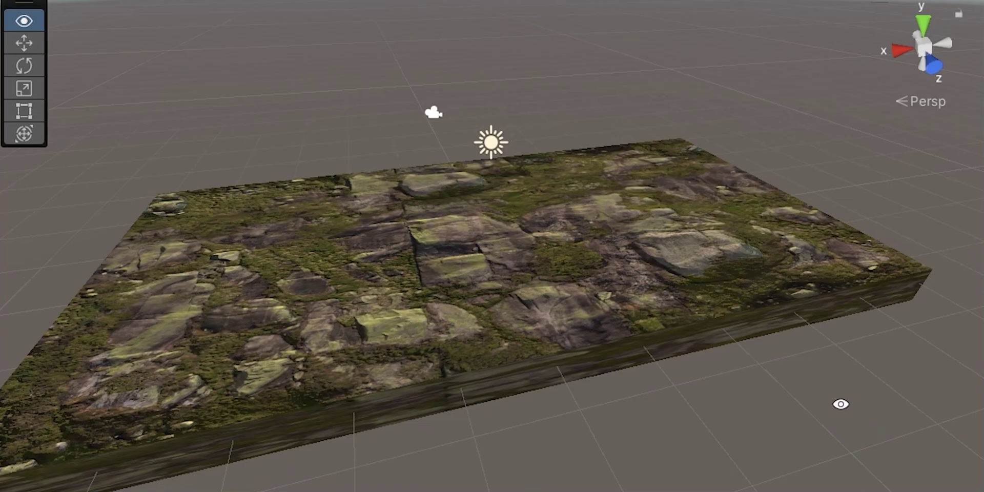
alt+drag(841, 404, 826, 270)
alt+right_drag(825, 270, 707, 299)
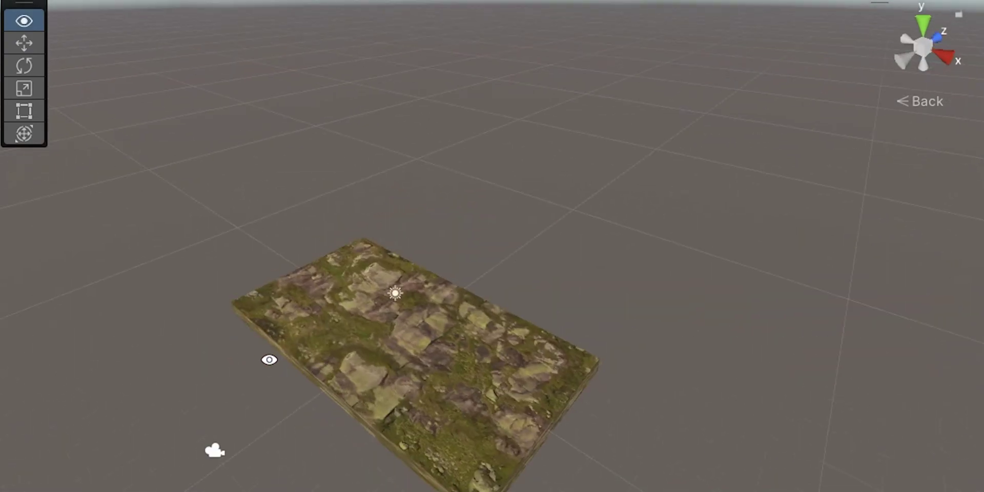
Step: Orbit and move closer to the mossy floor where the hoop and white pillar stand
alt+drag(363, 352, 725, 325)
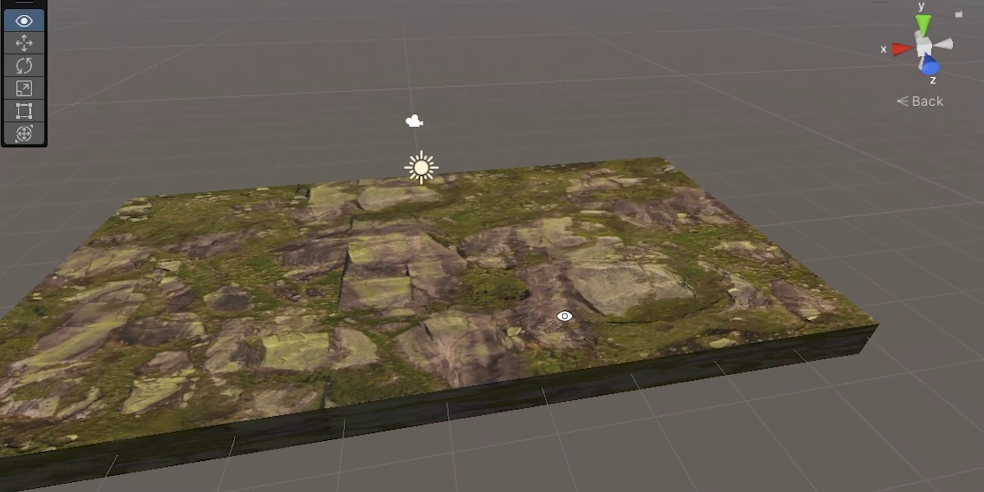
alt+right_drag(563, 314, 512, 241)
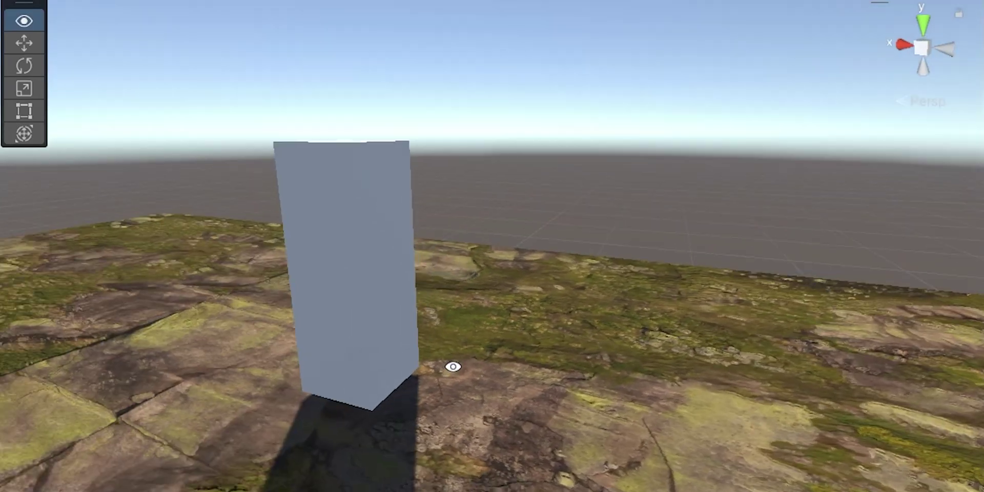
Step: Add a new cube to the scene and delete the unwanted wall cube
right_click(74, 156)
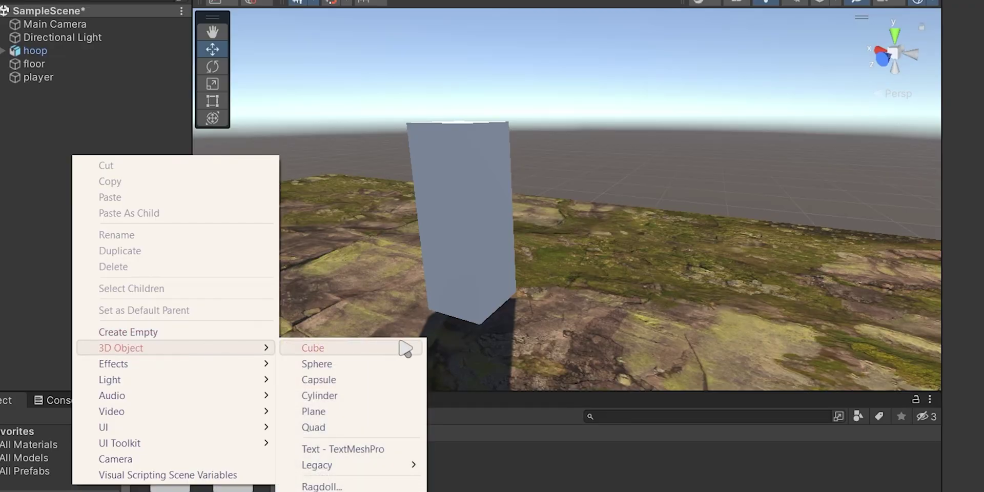
click(400, 343)
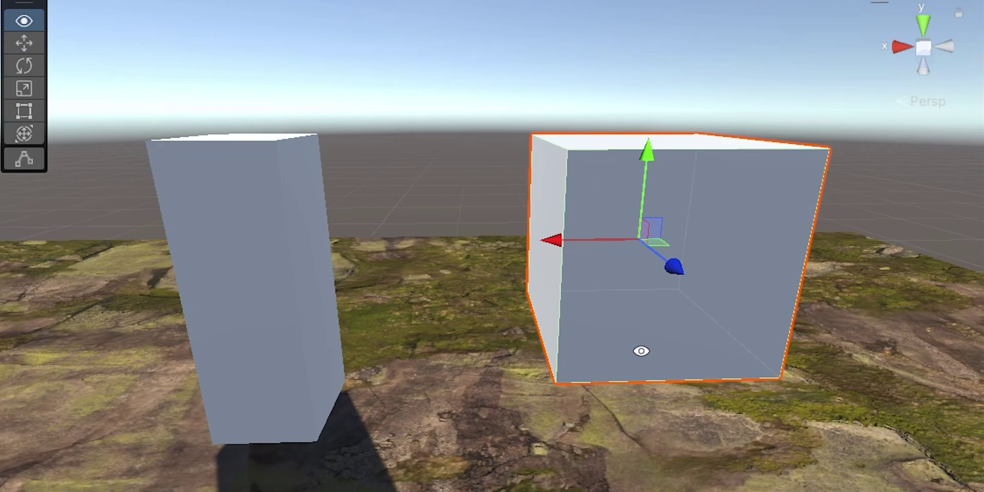
right_drag(641, 349, 411, 328)
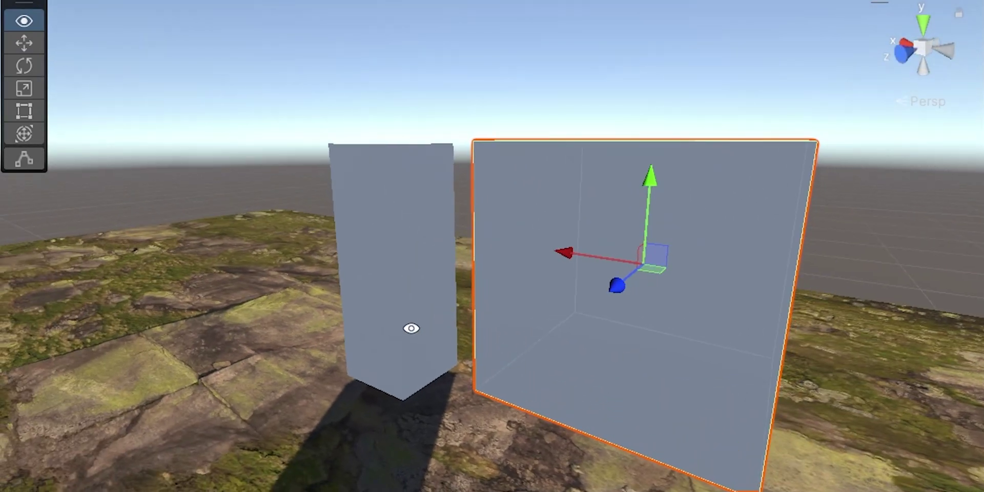
key(Delete)
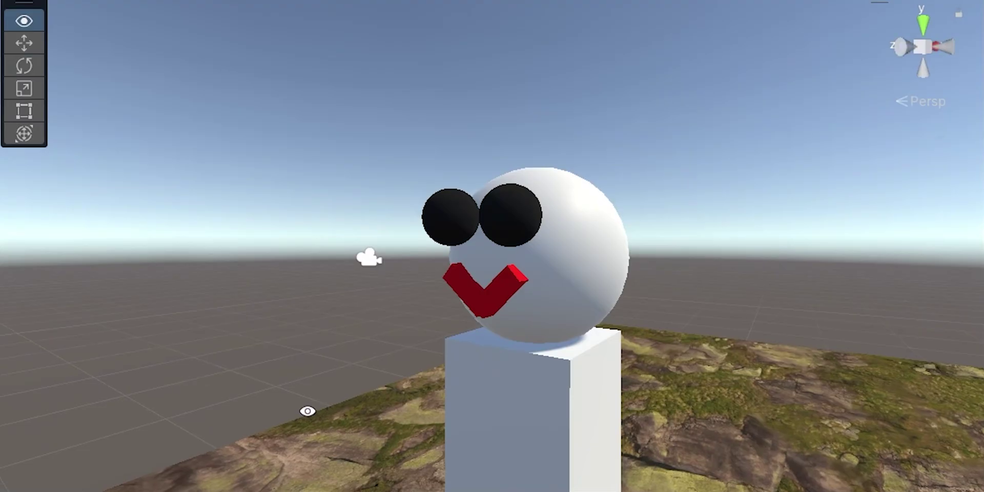
scroll(362, 444, down, 3)
Step: Select the pillar with the Move tool and orbit to a front view of the smiling figure
right_drag(363, 444, 671, 396)
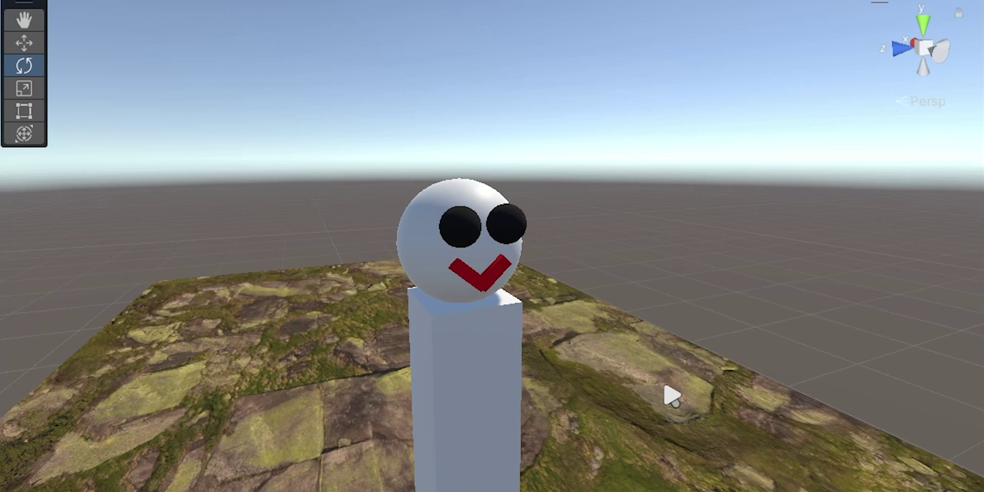
click(466, 384)
right_drag(467, 384, 490, 147)
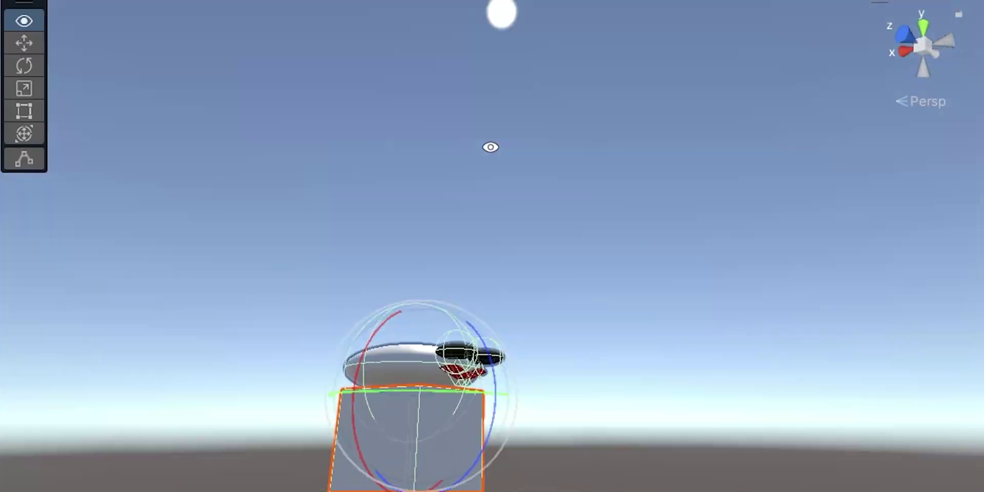
key(w)
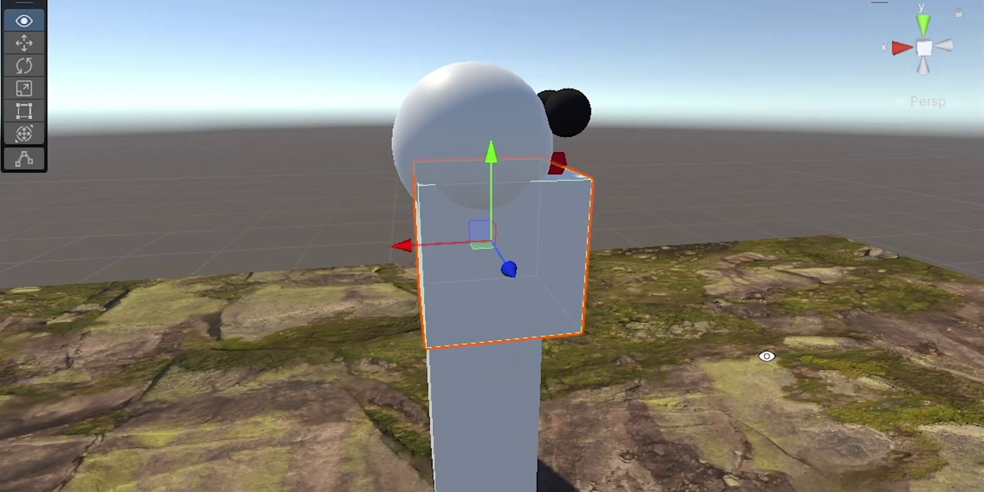
right_drag(764, 353, 296, 316)
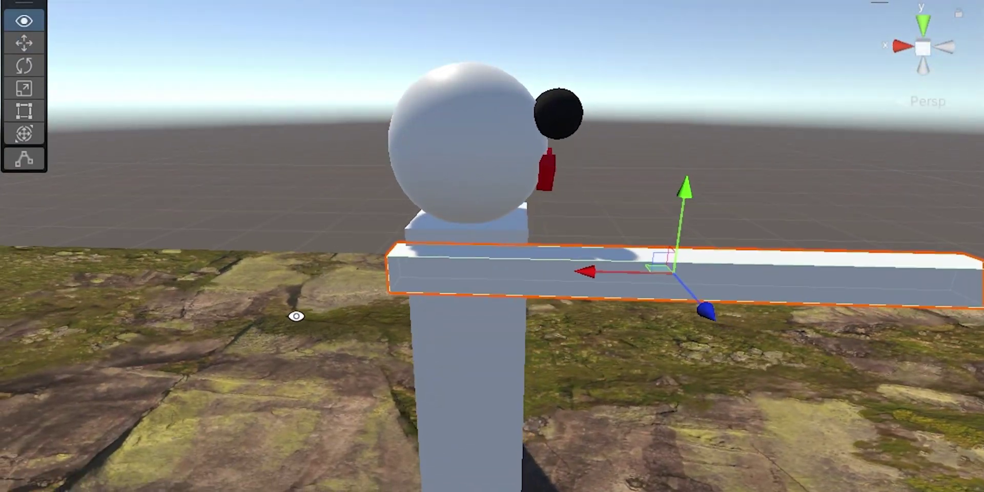
right_drag(888, 382, 152, 312)
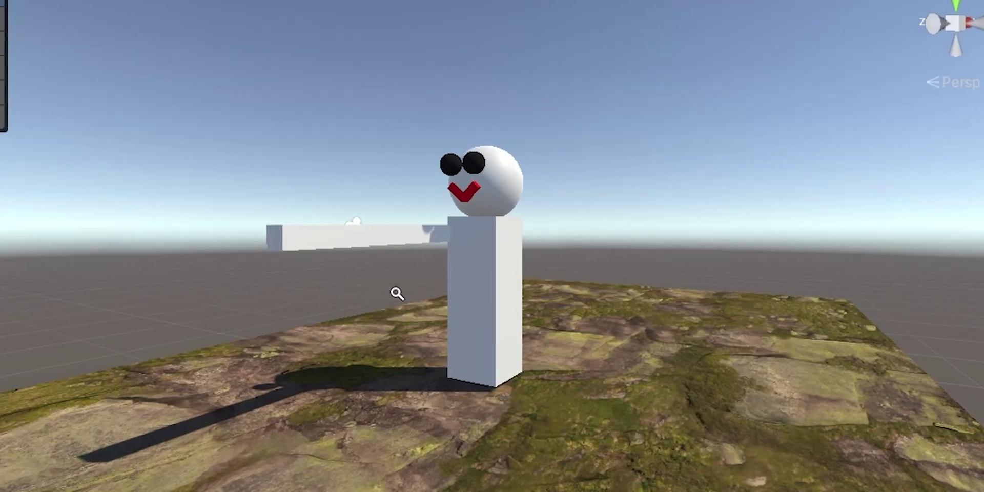
right_drag(395, 293, 590, 328)
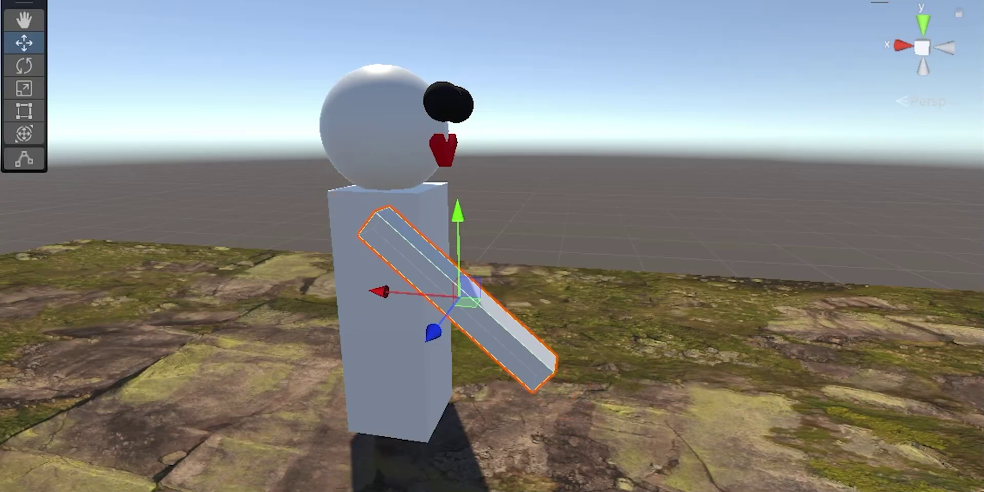
right_drag(786, 284, 642, 389)
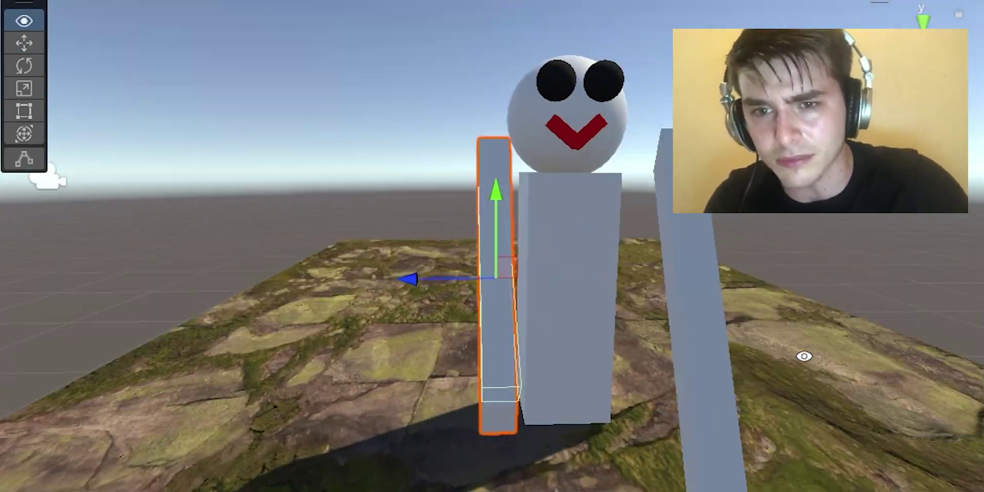
Step: Orbit around the player figure's arms and bring up the player object's Hierarchy options
alt+drag(804, 352, 321, 290)
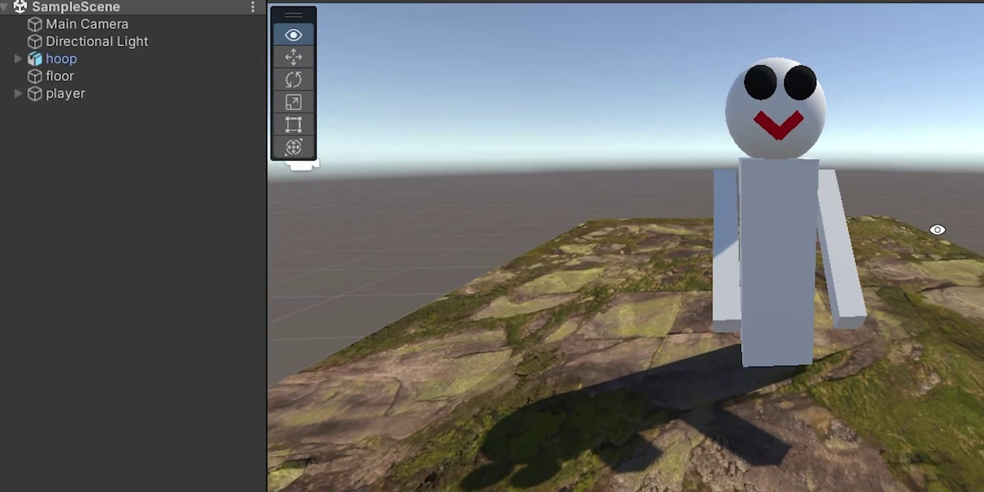
alt+drag(947, 239, 802, 219)
alt+drag(867, 135, 512, 241)
right_click(75, 104)
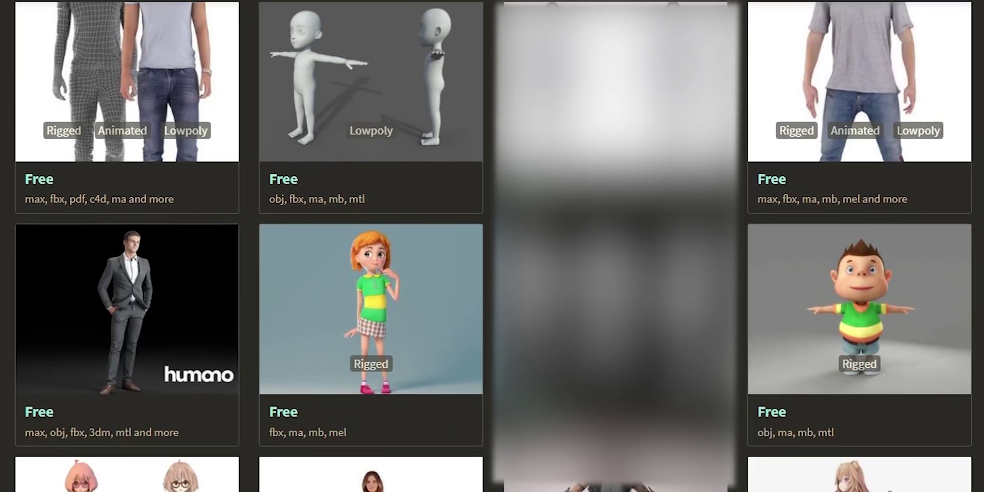
Step: Scroll the model grid and advance the character's gallery to image 3/6 showing four face views
scroll(492, 246, down, 2)
mouse_move(868, 241)
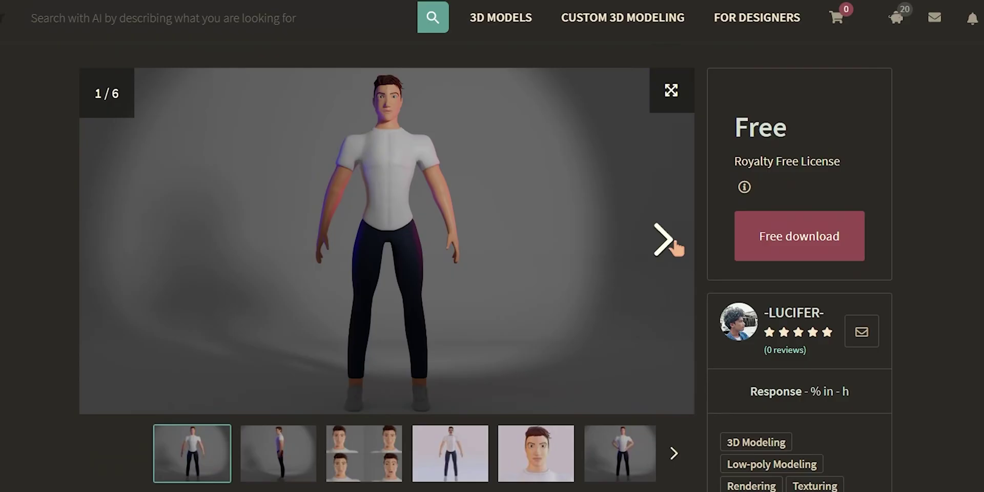
click(669, 240)
click(666, 241)
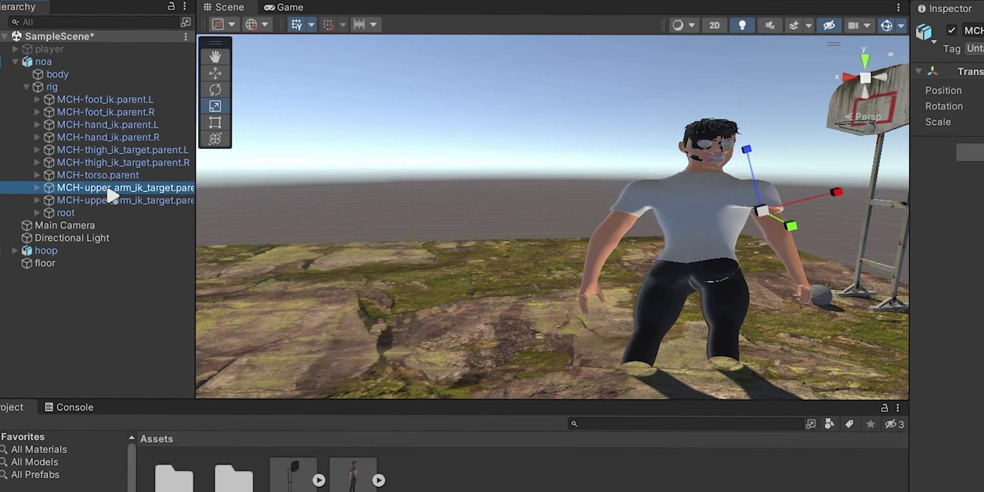
click(110, 177)
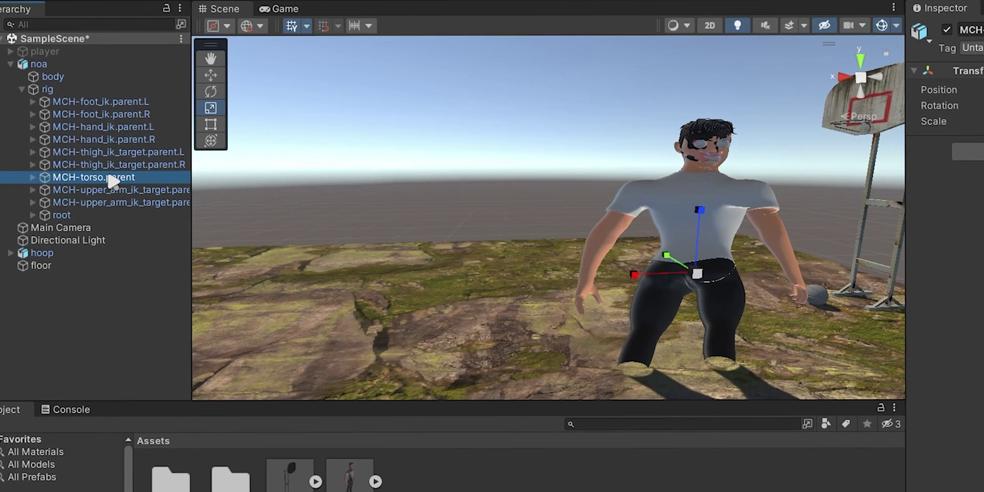
click(110, 165)
click(111, 152)
click(120, 139)
click(126, 126)
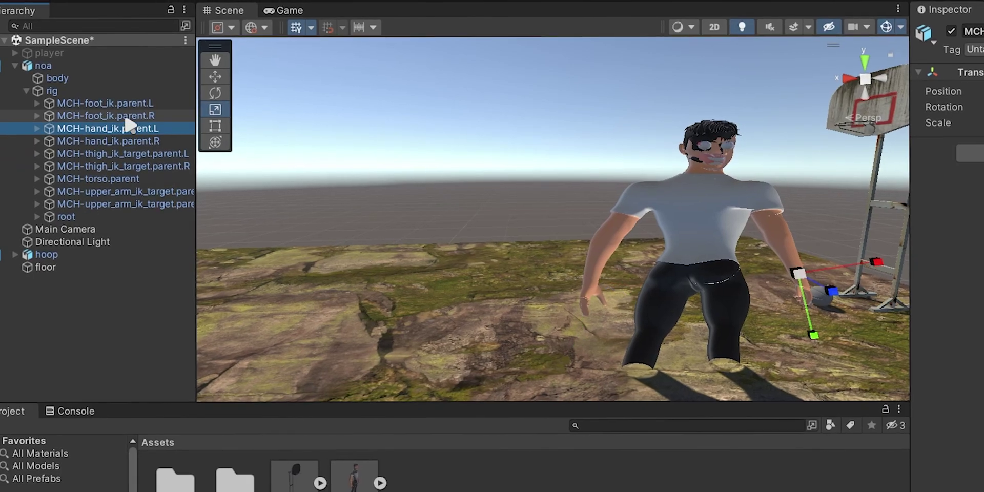
click(126, 115)
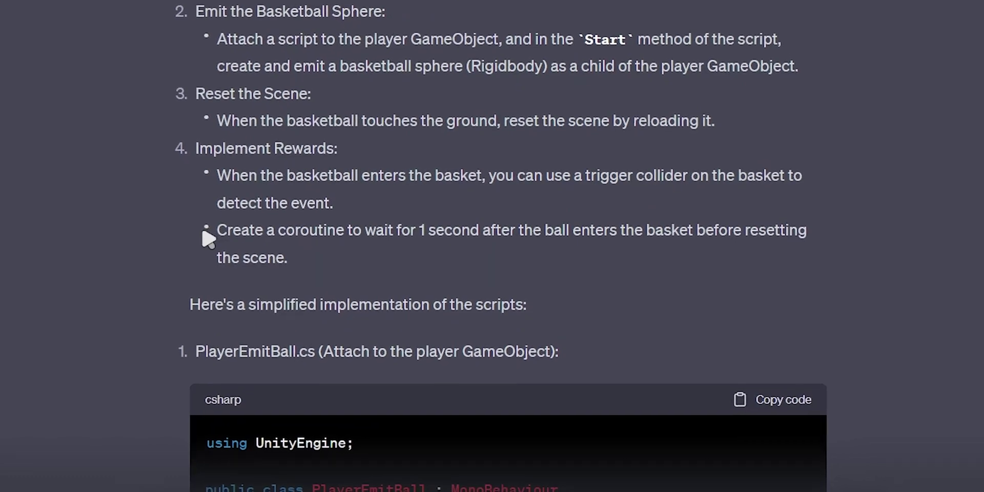
scroll(207, 238, down, 8)
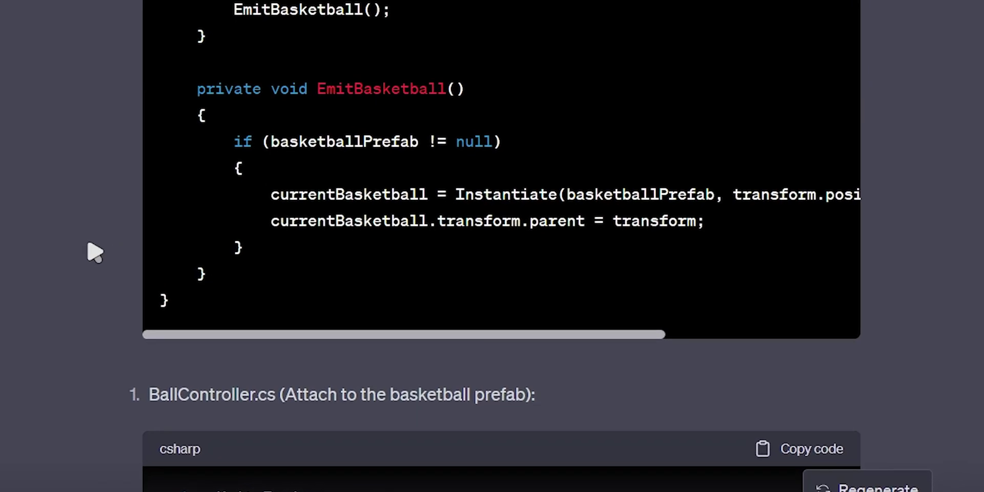
scroll(92, 246, down, 5)
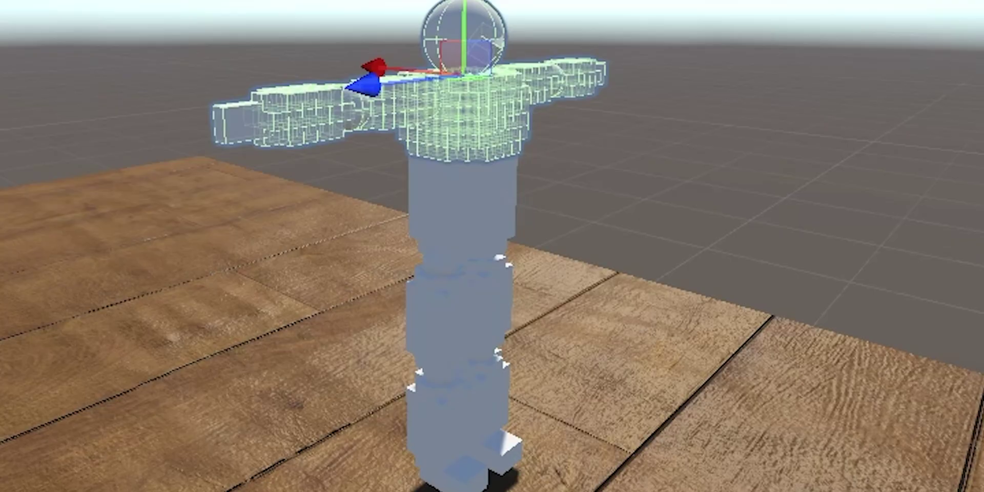
Step: Pick the right shoulder in the Hierarchy and move it to Z -1.38, raising it
click(116, 120)
click(116, 129)
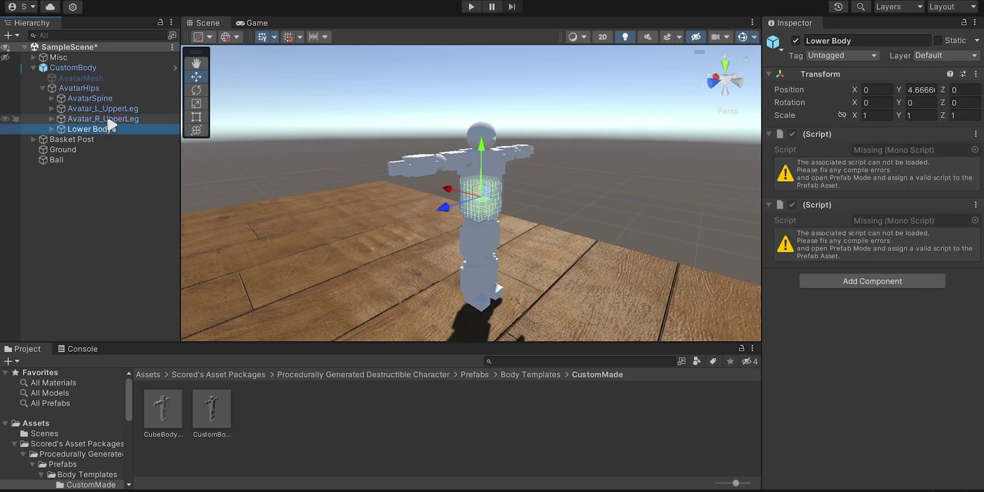
click(105, 99)
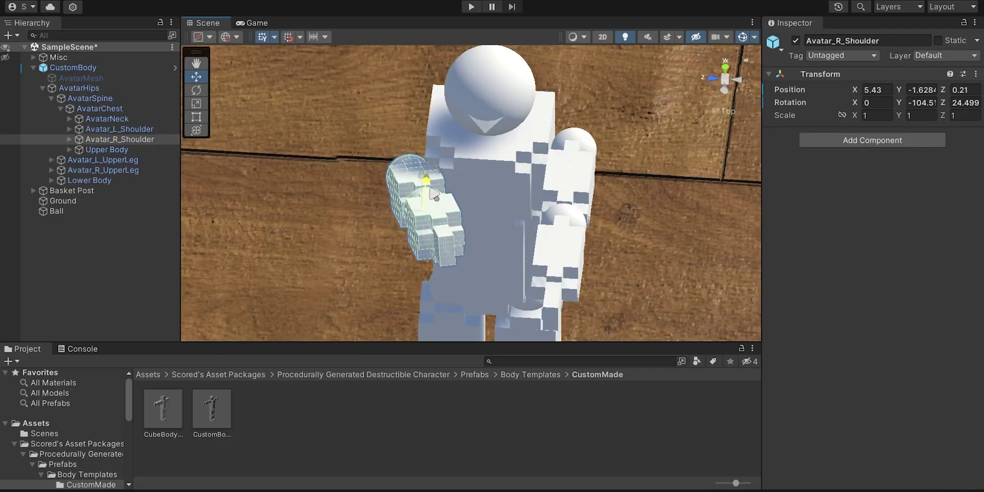
drag(433, 194, 425, 151)
alt+drag(424, 151, 558, 218)
Step: Rotate the left shoulder to Y 107.714 so its arm lifts
click(559, 220)
key(e)
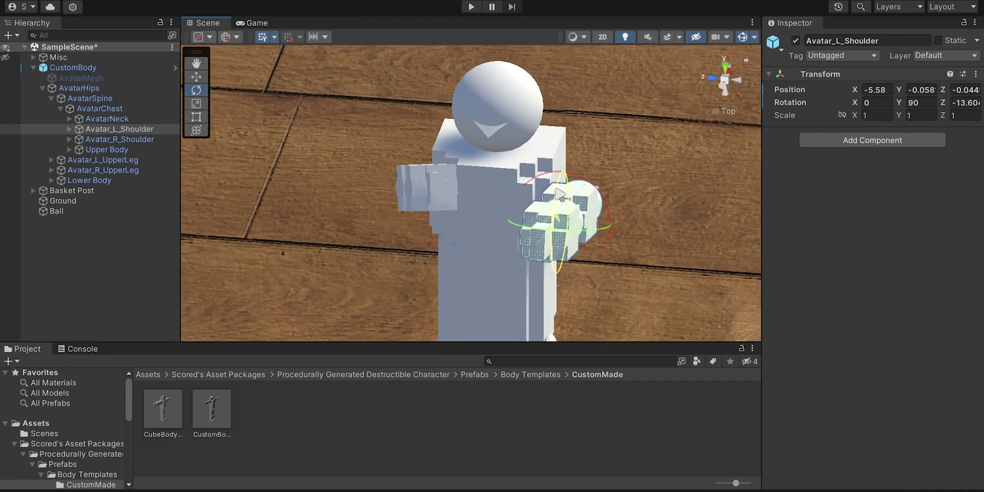
mouse_move(561, 179)
mouse_down()
mouse_move(565, 163)
mouse_move(564, 194)
mouse_up()
alt+drag(563, 195, 589, 211)
key(w)
Step: Deselect, switch the Scene view to perspective, and orbit to see character, ball and hoop
click(623, 254)
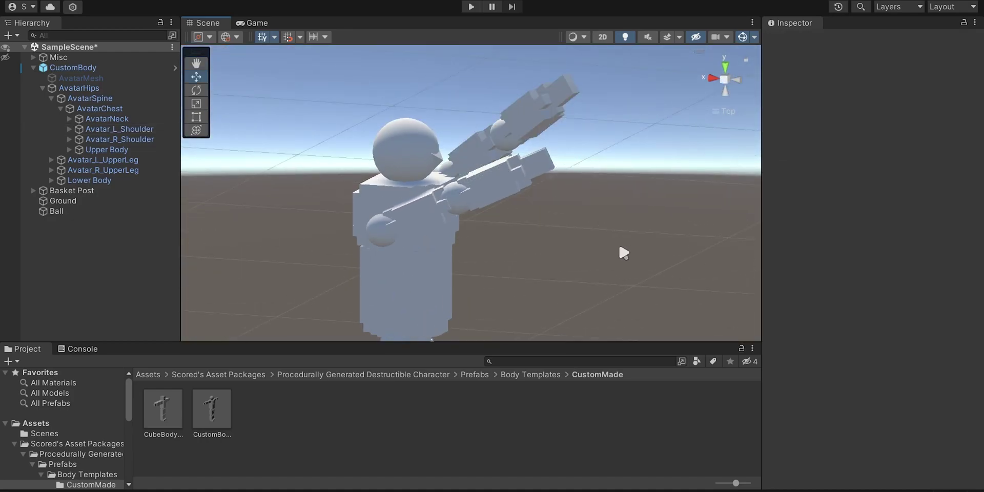
click(723, 111)
alt+drag(657, 189, 520, 273)
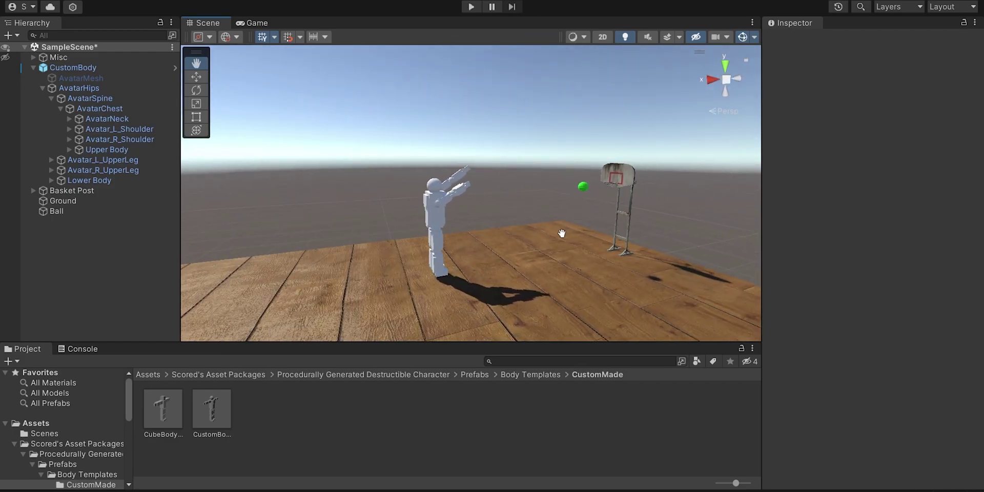
alt+drag(562, 233, 375, 240)
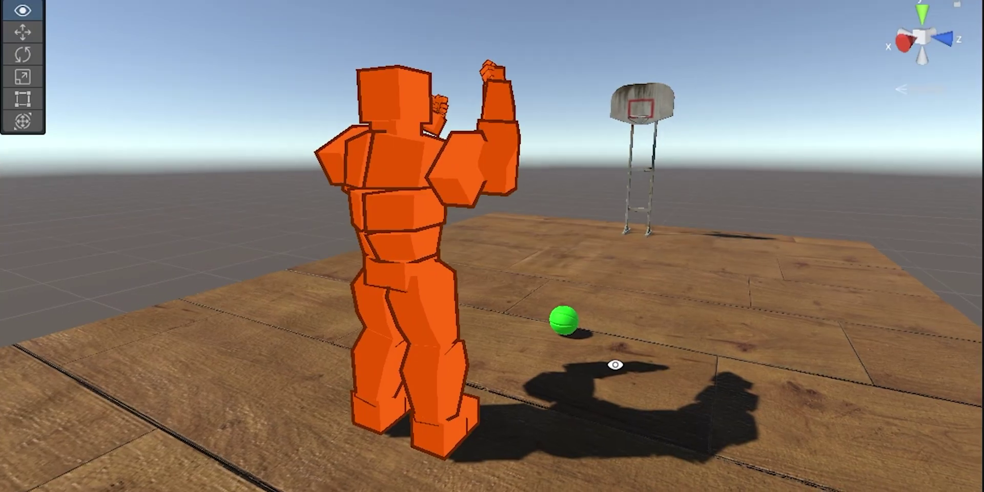
Step: Orbit around the orange agent, green ball and basketball hoop on the wooden court
alt+drag(615, 362, 579, 376)
alt+drag(697, 326, 678, 336)
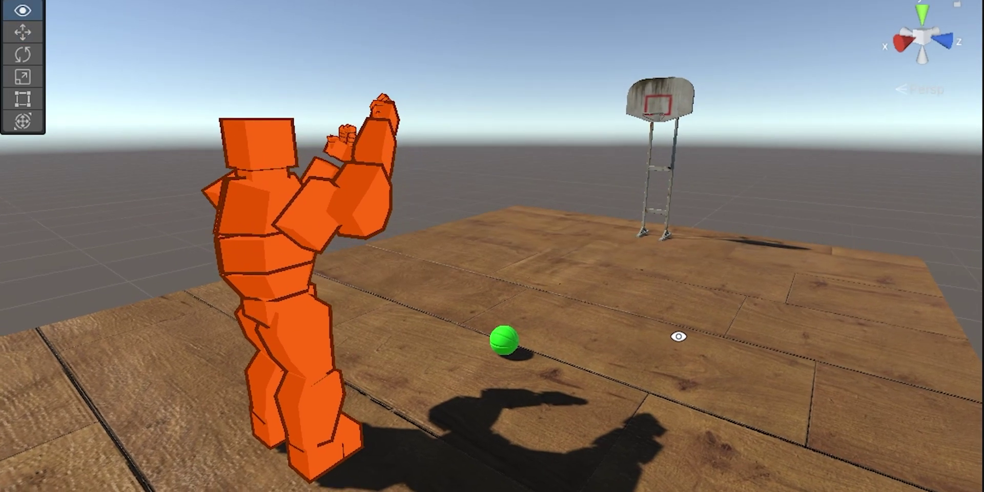
alt+drag(717, 376, 245, 161)
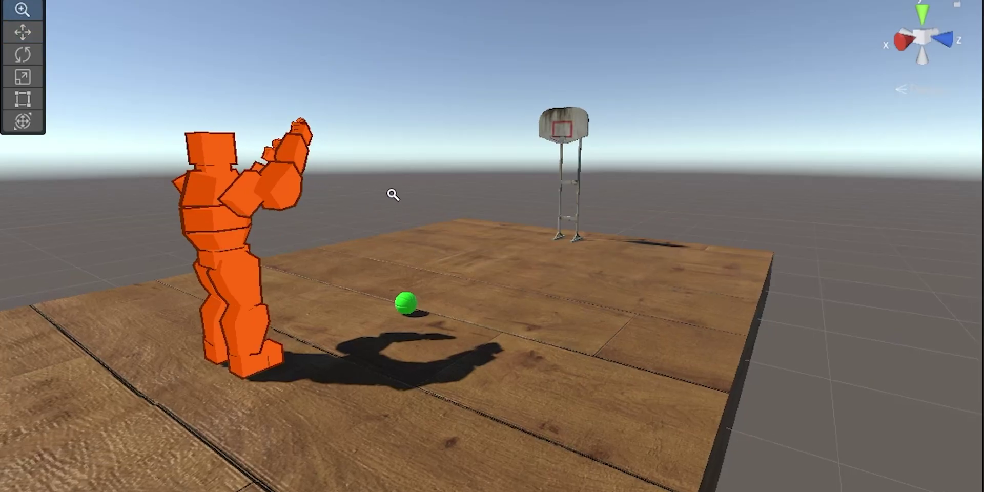
alt+drag(391, 193, 530, 376)
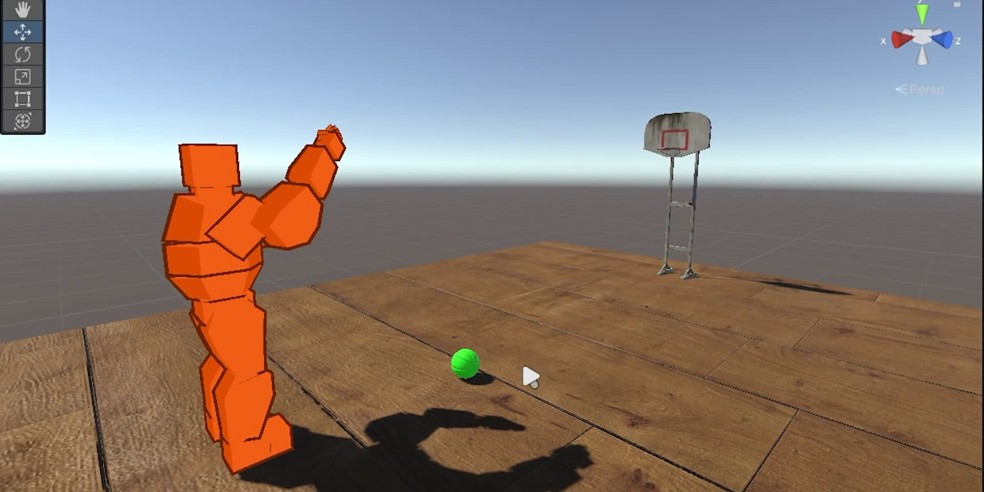
mouse_move(468, 346)
alt+mouse_down()
mouse_move(506, 334)
mouse_move(477, 334)
alt+mouse_up()
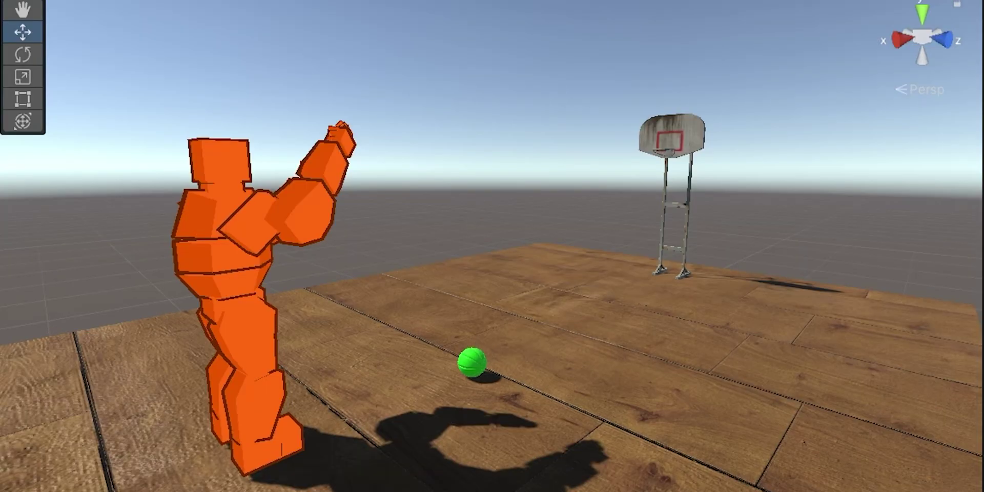
alt+drag(436, 465, 475, 460)
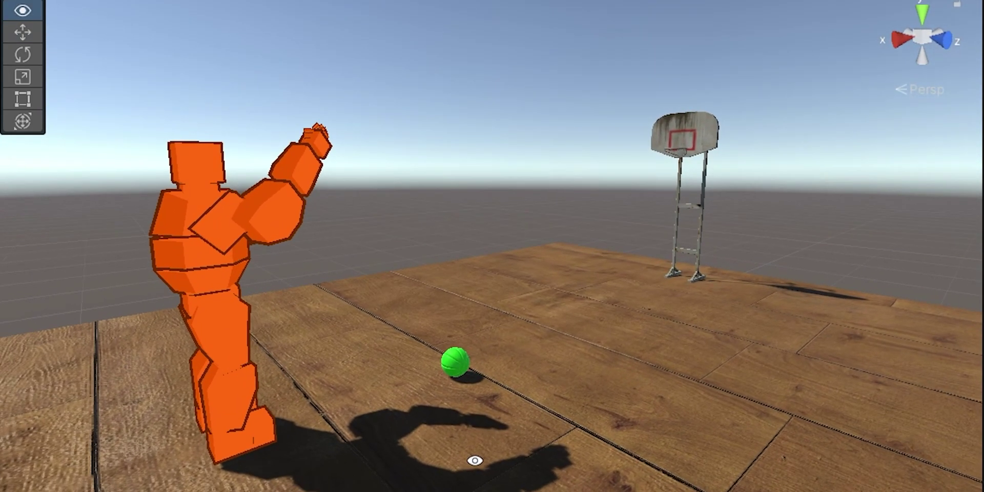